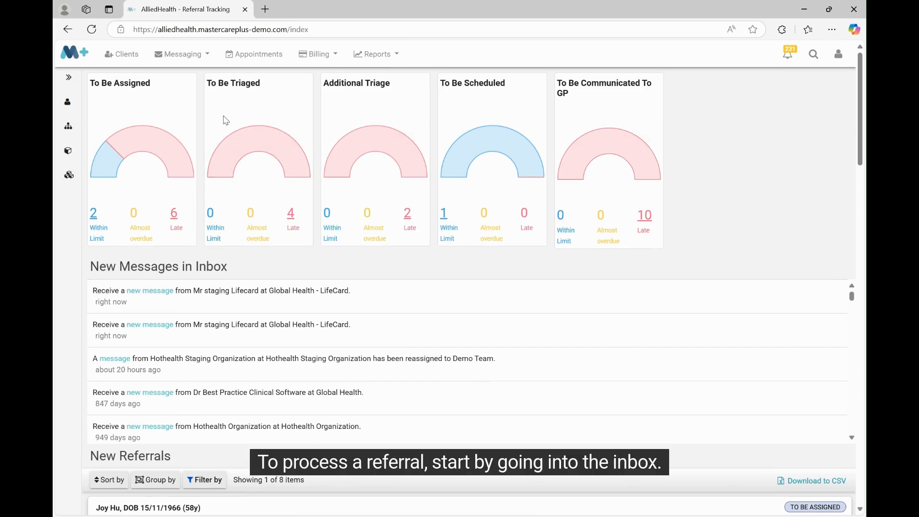
# Open the messaging inbox and look over the incoming referral messages
pyautogui.click(163, 59)
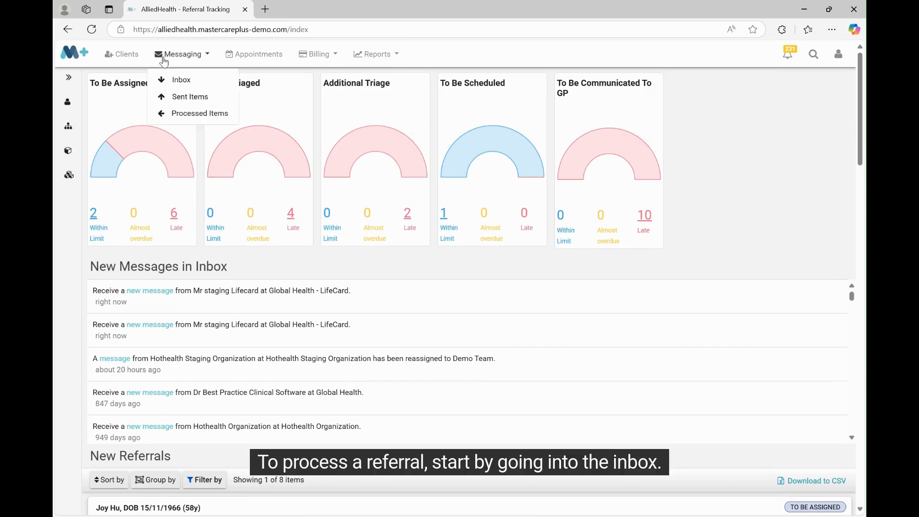
pyautogui.click(169, 80)
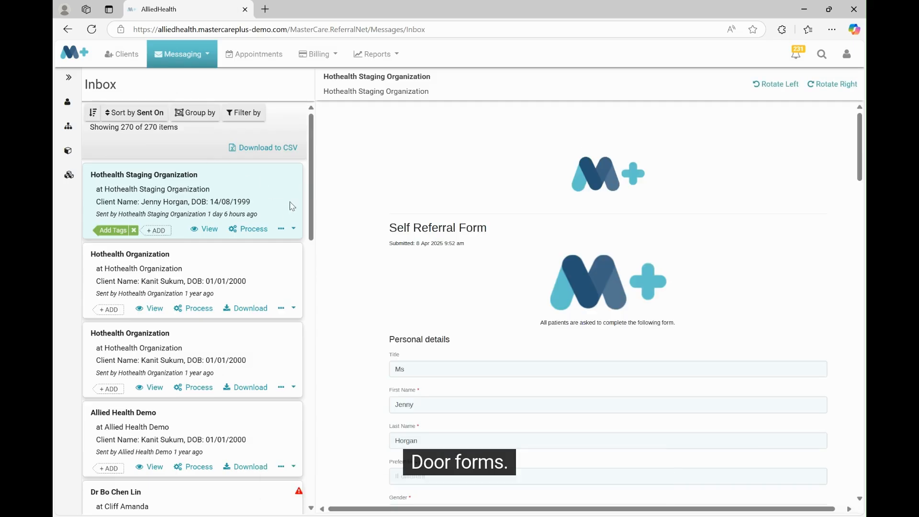
pyautogui.scroll(-2, 313, 218)
pyautogui.scroll(-3, 314, 206)
pyautogui.scroll(4, 317, 198)
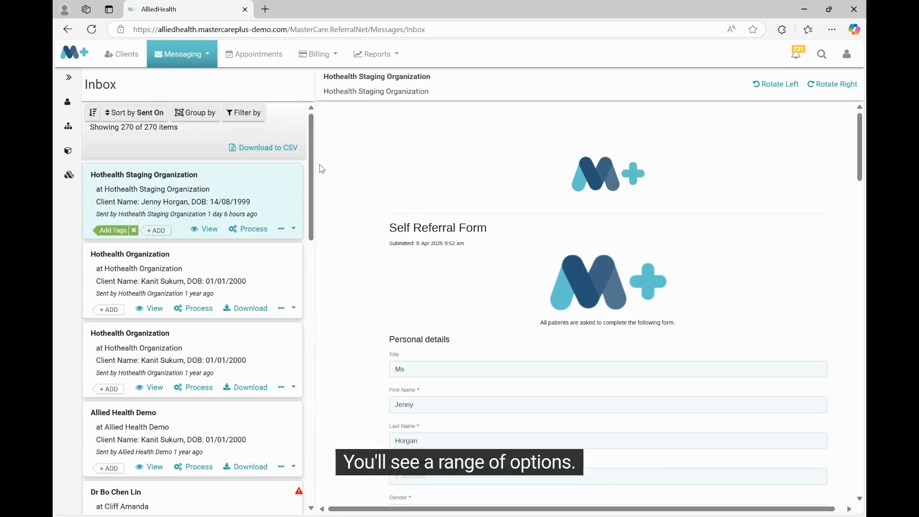
# Add the Call tag to the newest inbox message from Hothealth Staging Organization
pyautogui.click(150, 230)
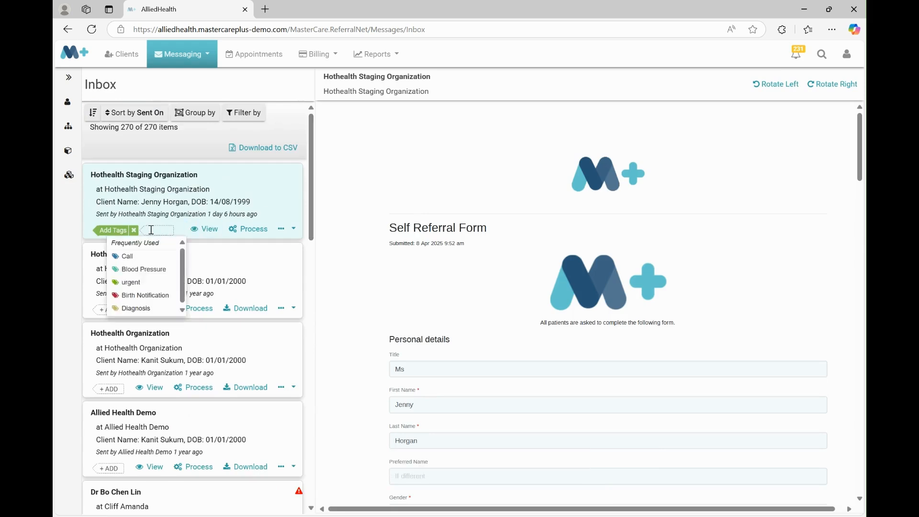
pyautogui.write('call')
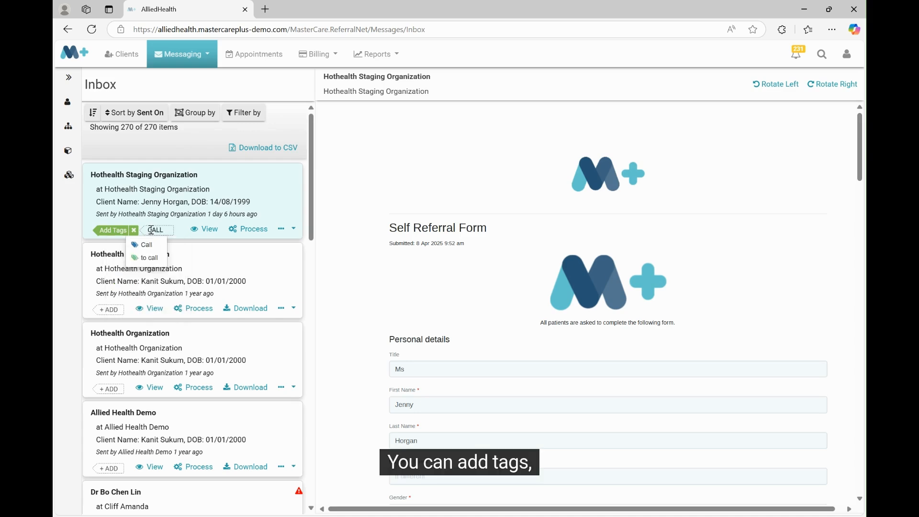
pyautogui.press('Return')
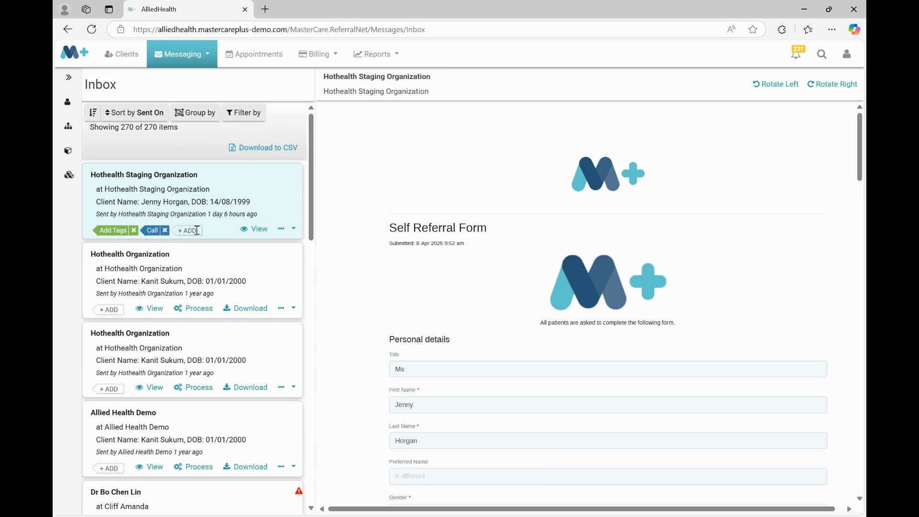
# Start processing the Hothealth Staging Organization self-referral message to reach client matching
pyautogui.click(295, 232)
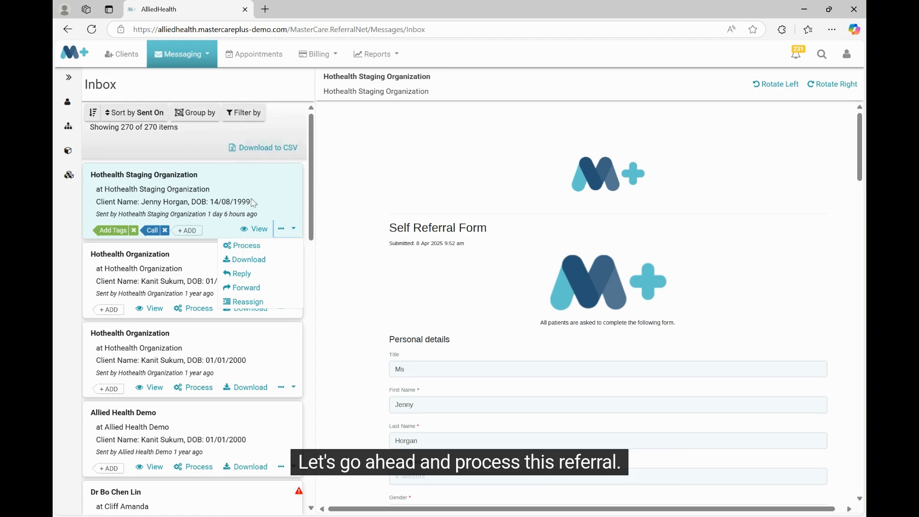
pyautogui.click(258, 250)
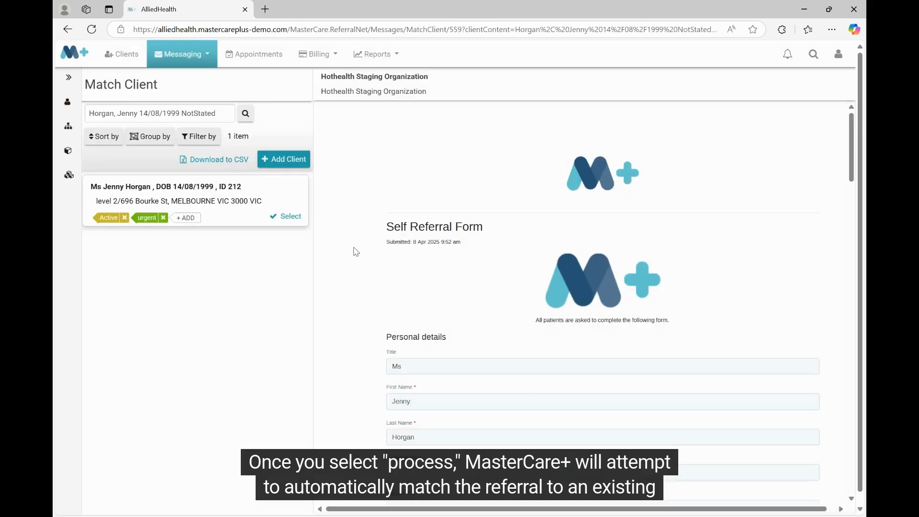
pyautogui.moveTo(851, 148); pyautogui.dragTo(842, 108)
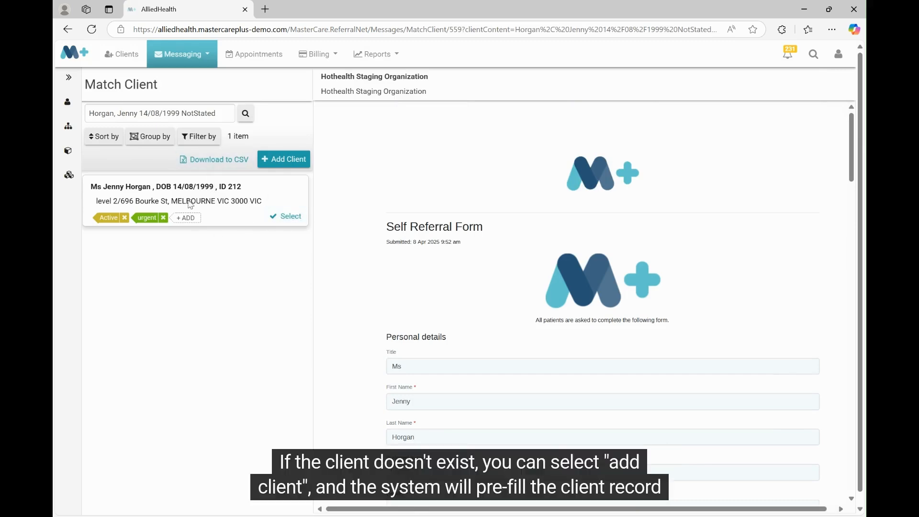
pyautogui.click(284, 218)
pyautogui.click(284, 163)
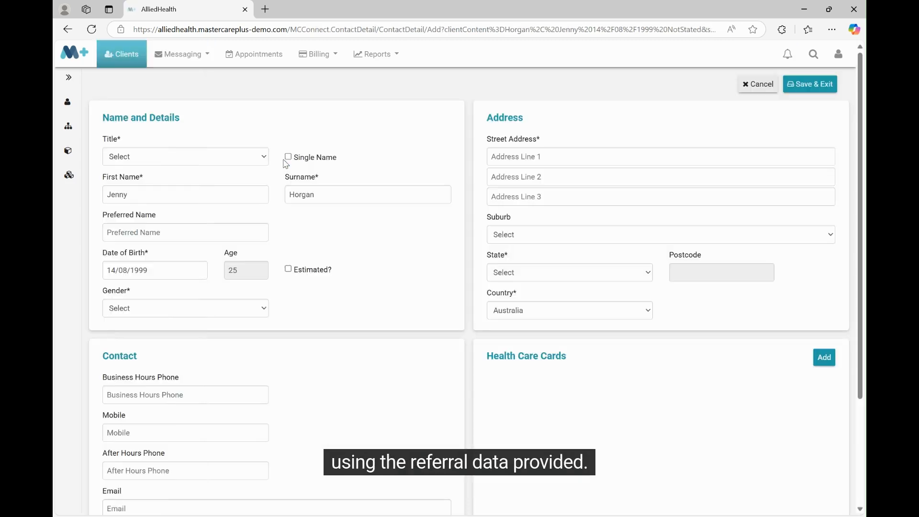
pyautogui.click(756, 86)
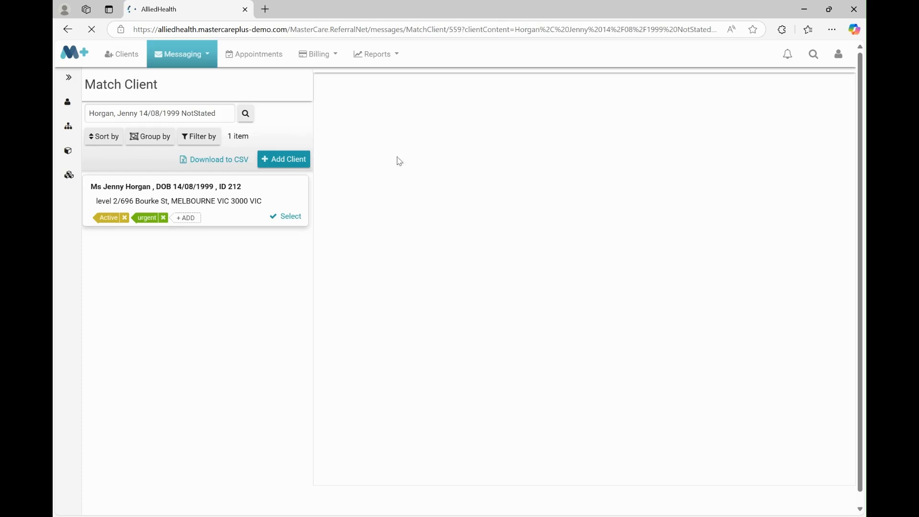
# Match the referral to the existing client record, and select Jvpc as its provider by searching for "j"
pyautogui.click(297, 224)
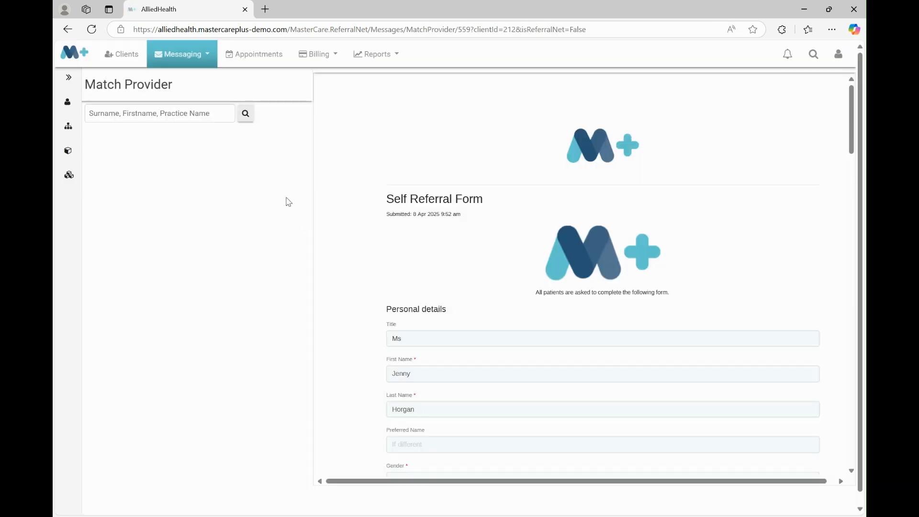
pyautogui.click(197, 118)
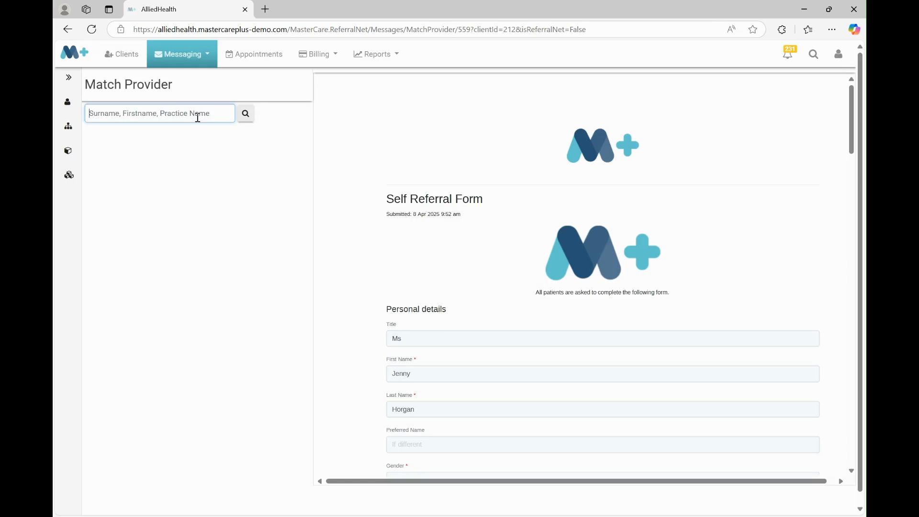
pyautogui.write('j')
pyautogui.click(245, 115)
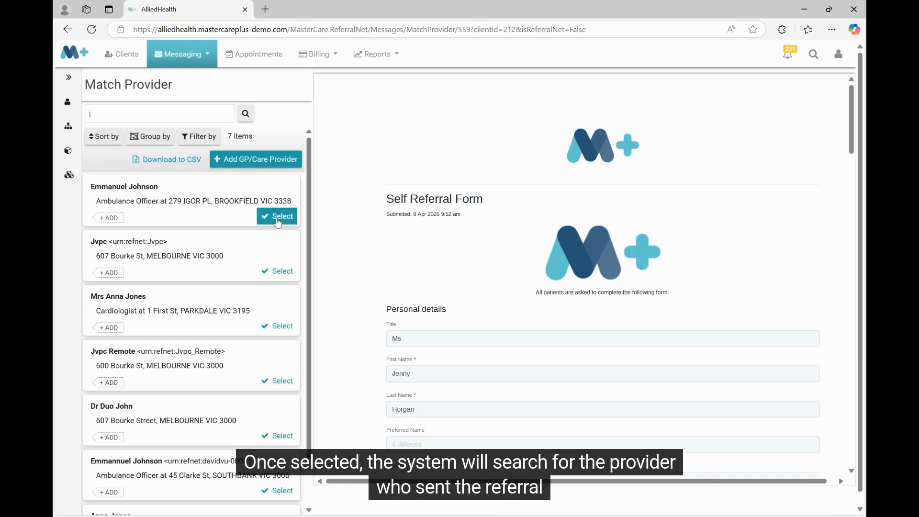
pyautogui.click(283, 272)
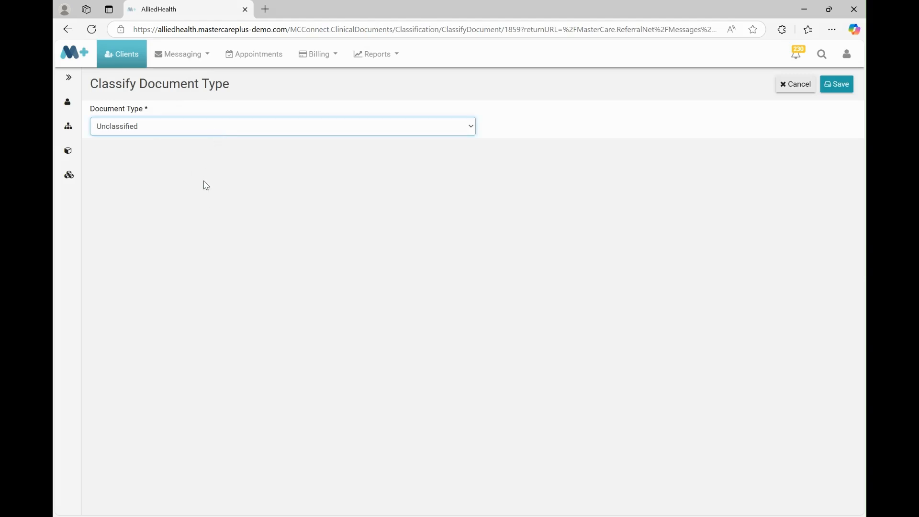
# Classify the unclassified incoming document by type and save the classification
pyautogui.click(190, 222)
pyautogui.click(835, 88)
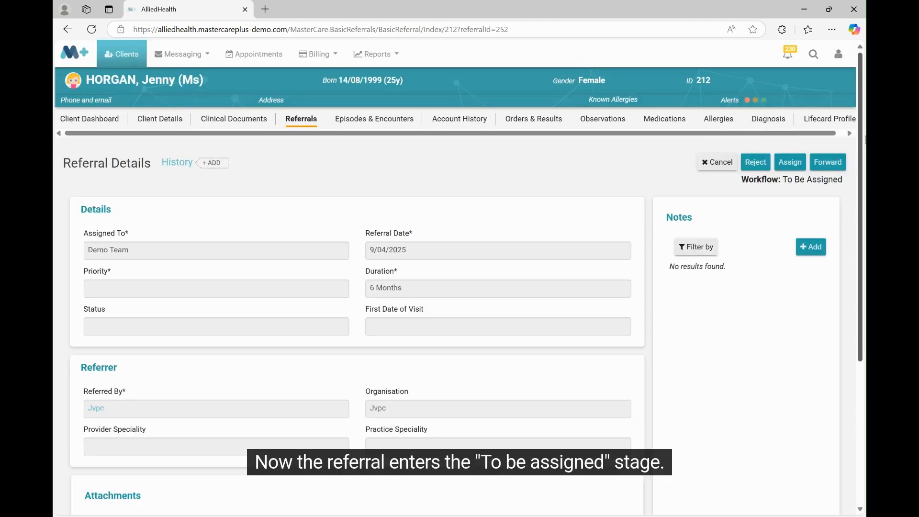
# Review the referral's details and attachments, and save an internal note reading "Add notes here"
pyautogui.scroll(-1, 865, 143)
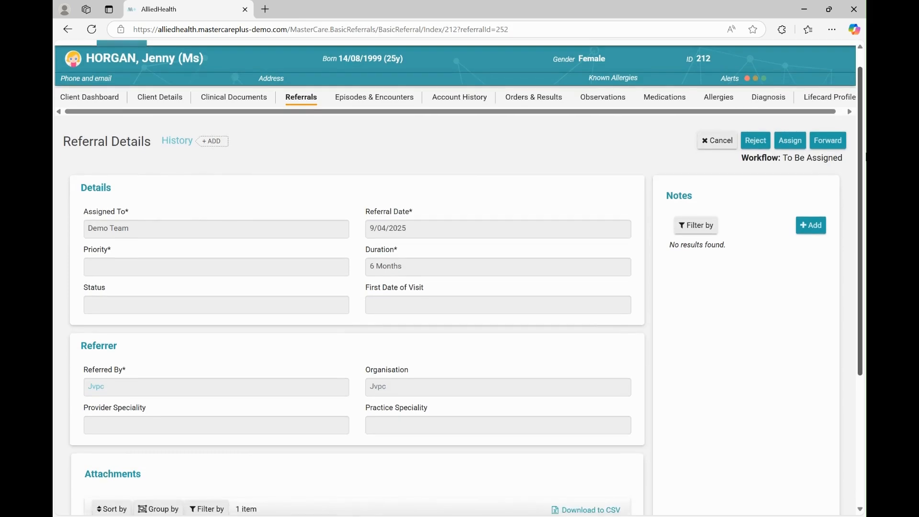
pyautogui.scroll(-1, 865, 156)
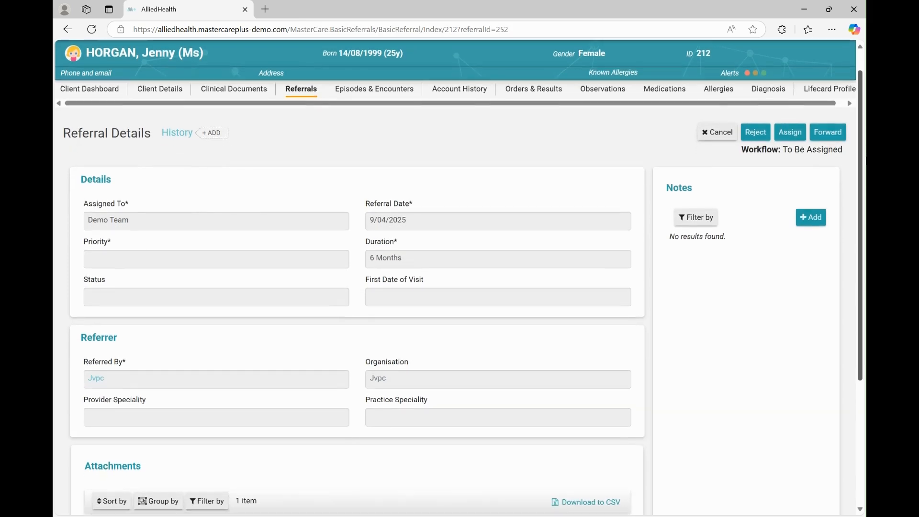
pyautogui.tripleClick(792, 149)
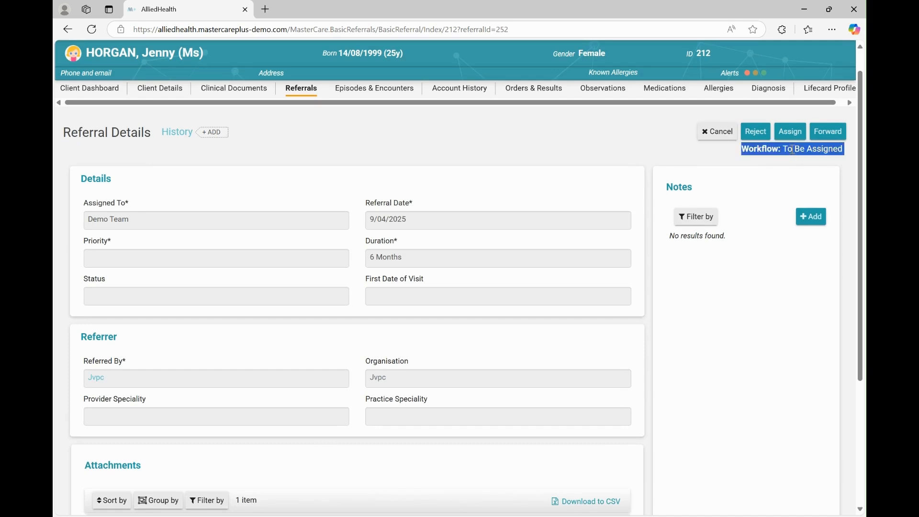
pyautogui.click(792, 149)
pyautogui.scroll(-3, 865, 232)
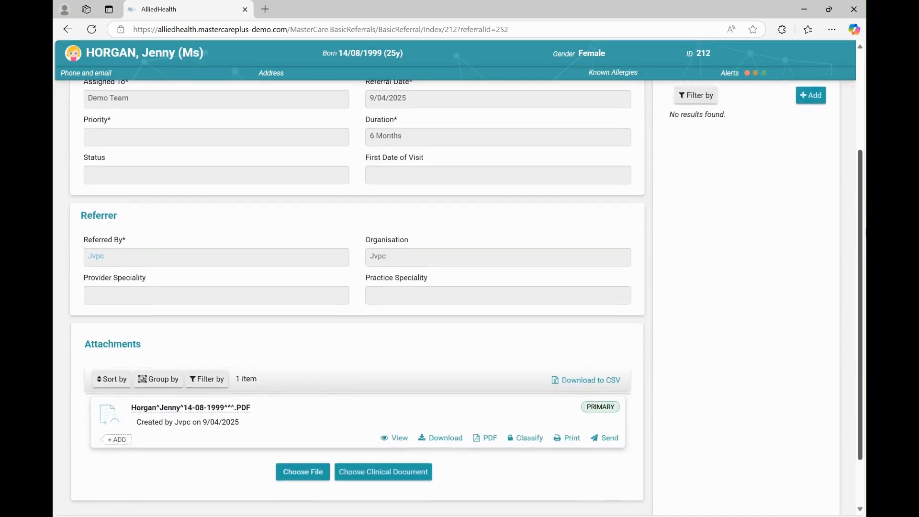
pyautogui.moveTo(865, 232); pyautogui.dragTo(865, 275)
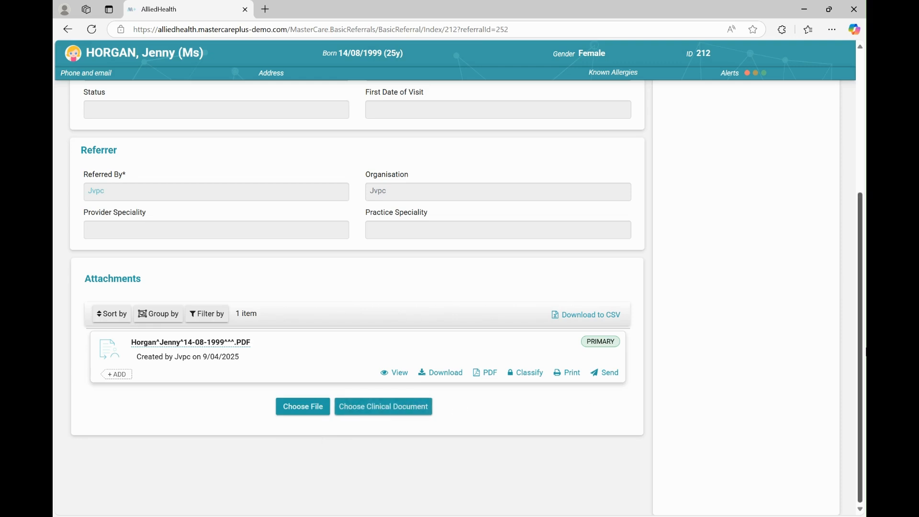
pyautogui.scroll(3, 665, 397)
pyautogui.click(813, 188)
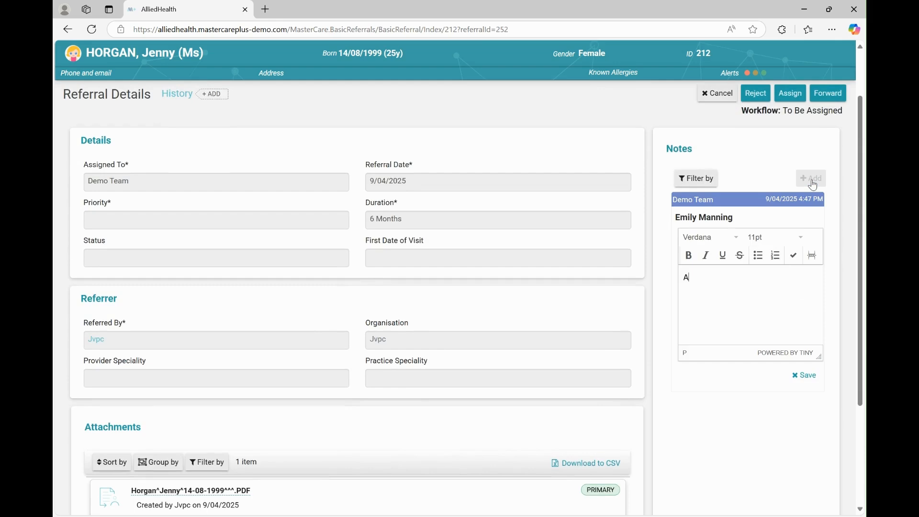
pyautogui.write('Add notes here')
pyautogui.click(805, 375)
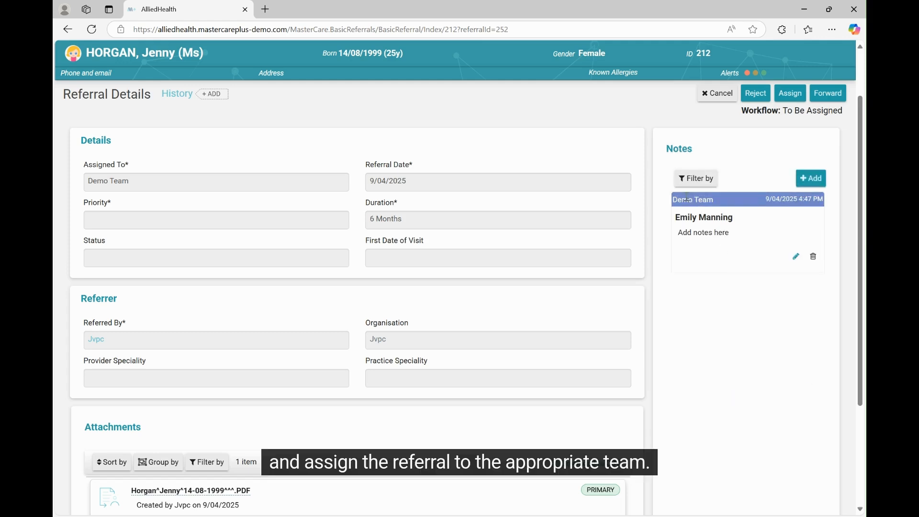
# Assign the referral to the Mental Health team with referral date 9/04/2025 and a duration of 6 Months
pyautogui.click(795, 94)
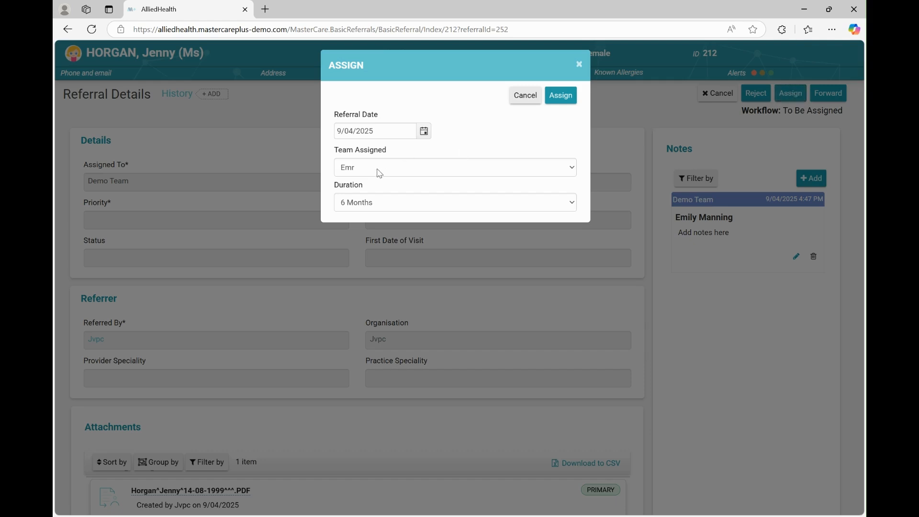
pyautogui.click(376, 169)
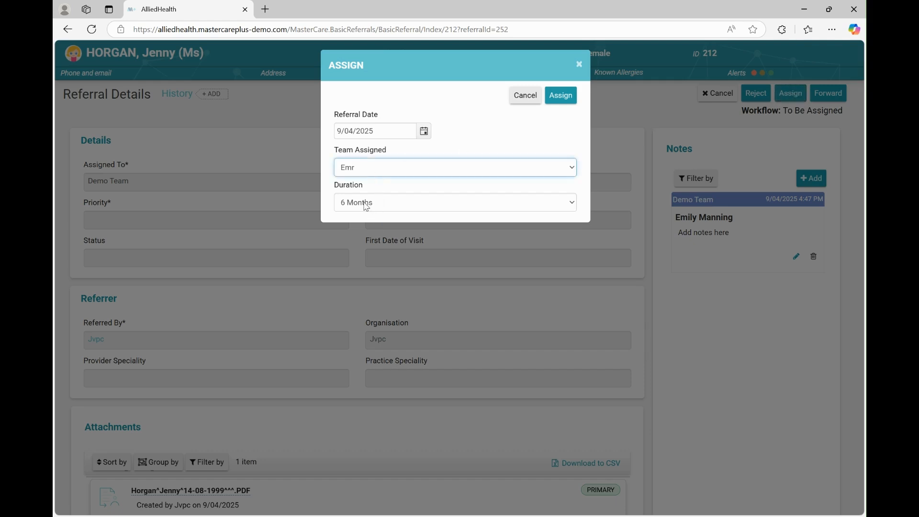
pyautogui.press('Down')
pyautogui.click(566, 96)
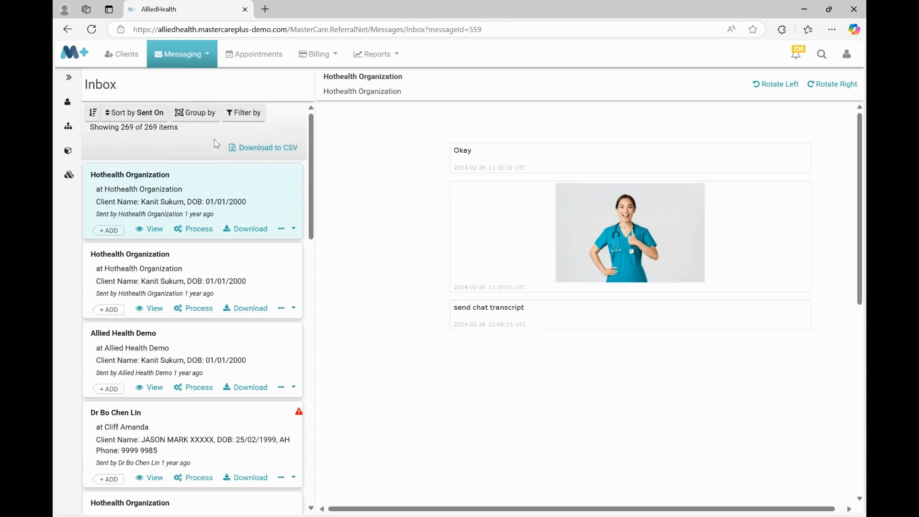
# Return to the referral tracking dashboard and open the within-limit referral under To Be Triaged
pyautogui.click(72, 51)
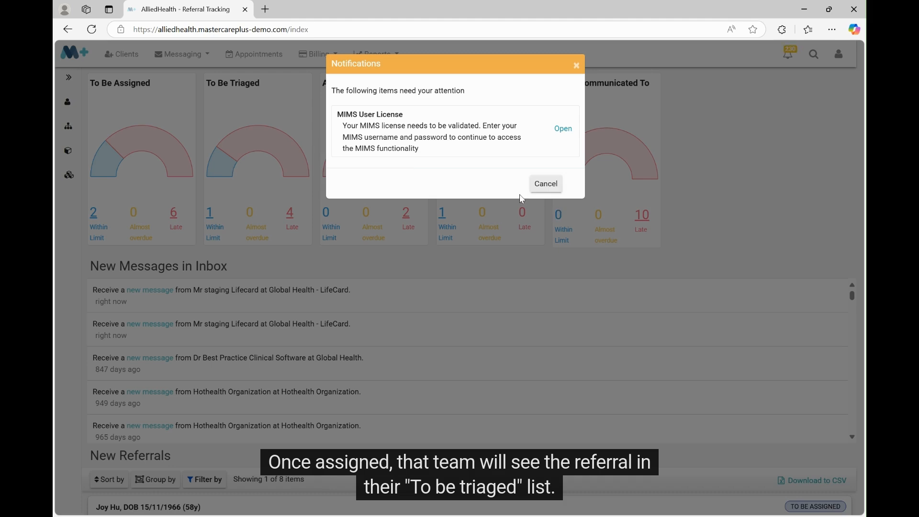
pyautogui.click(538, 183)
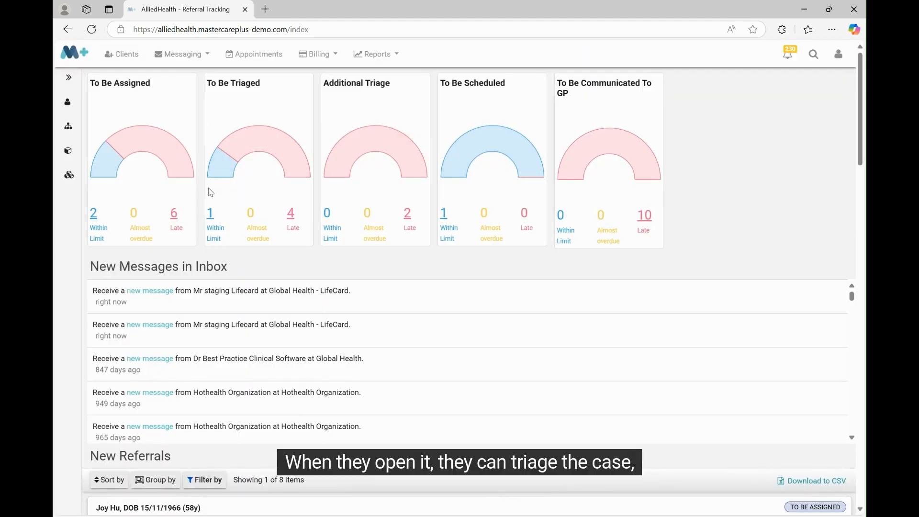
pyautogui.click(212, 217)
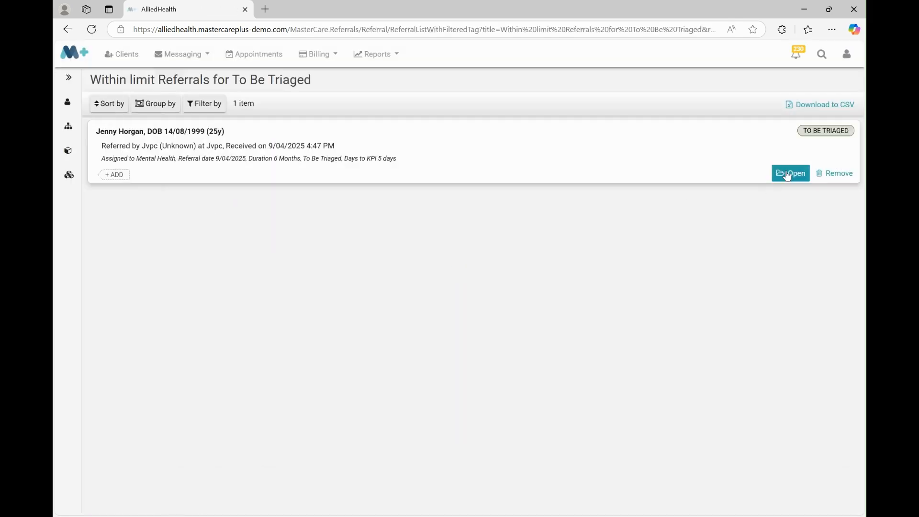
pyautogui.click(787, 175)
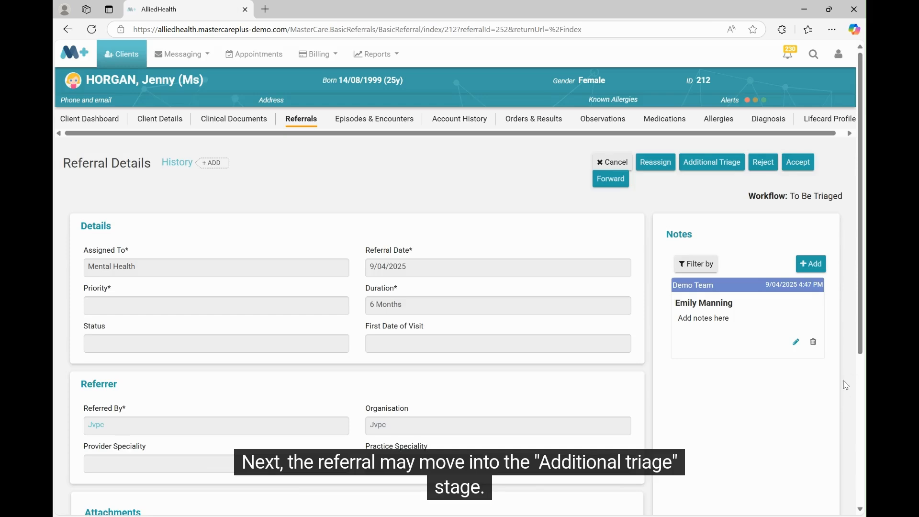
# Send the referral to Additional Triage with priority Urgent and Emr as the assigned team
pyautogui.scroll(-5, 454, 287)
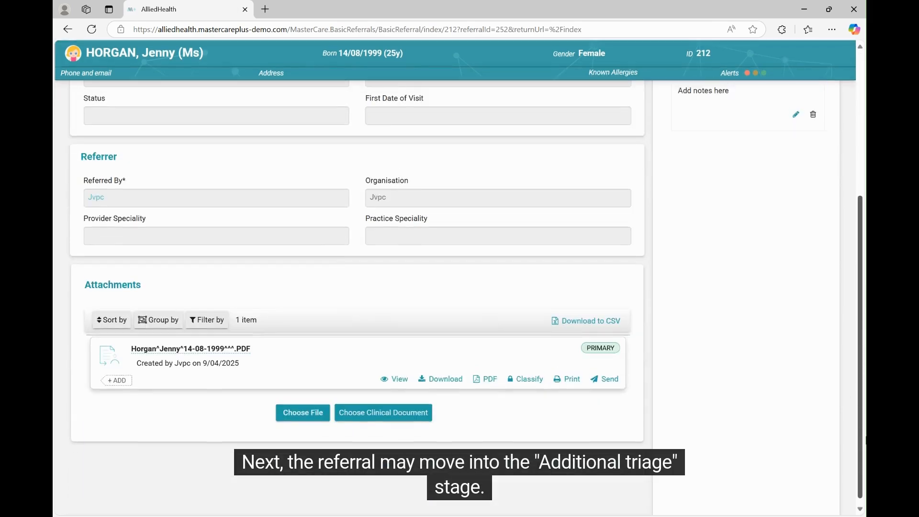
pyautogui.scroll(5, 838, 138)
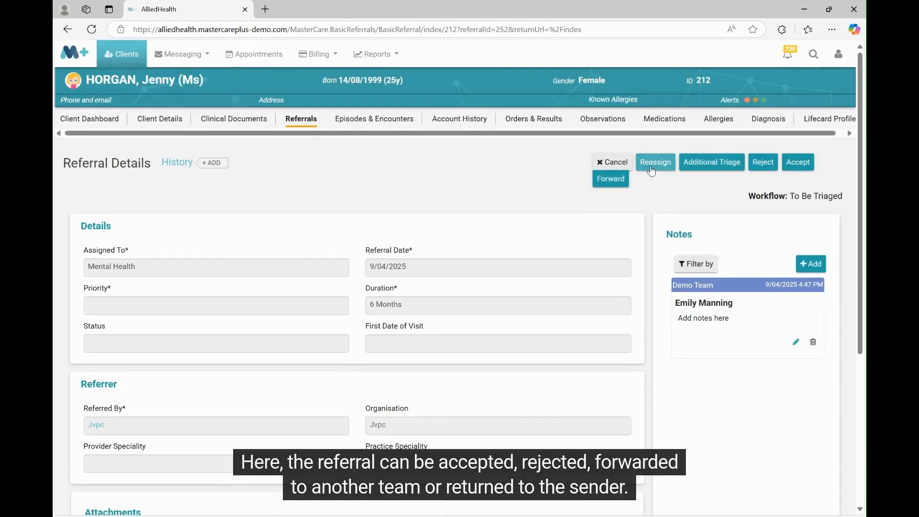
pyautogui.click(727, 164)
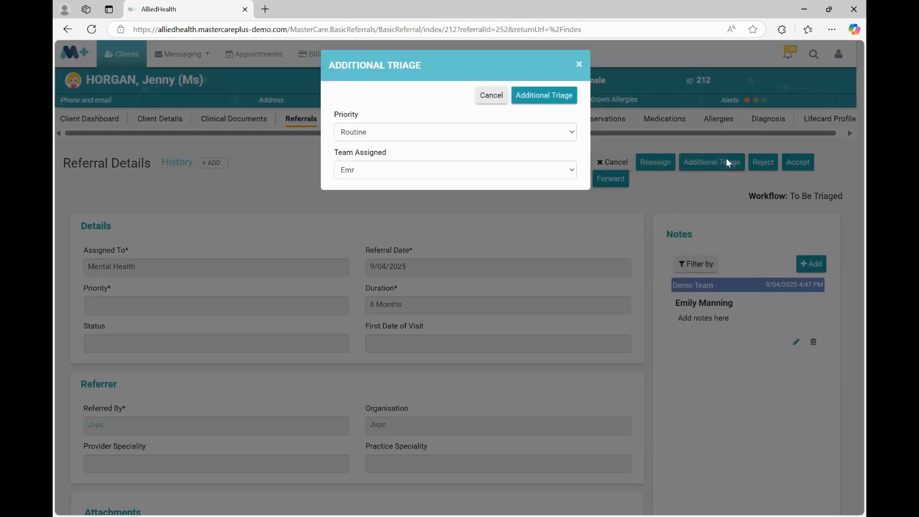
pyautogui.click(478, 138)
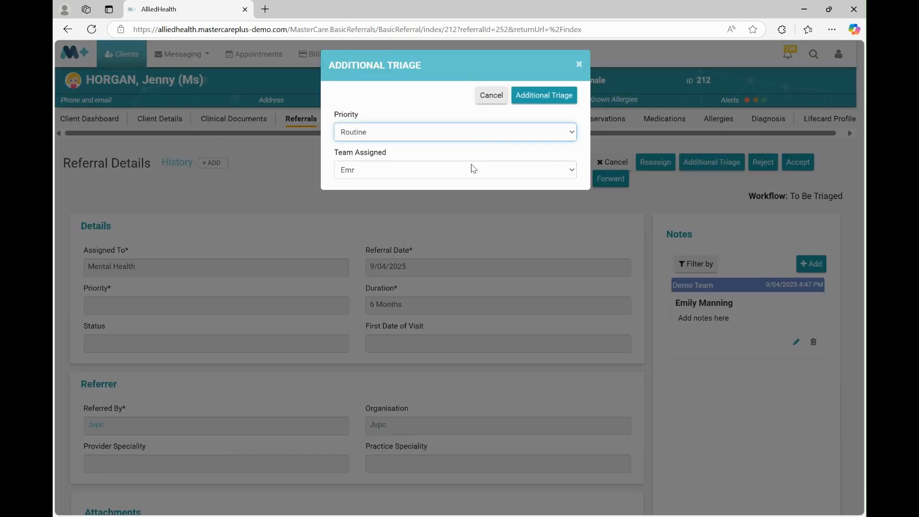
pyautogui.click(472, 168)
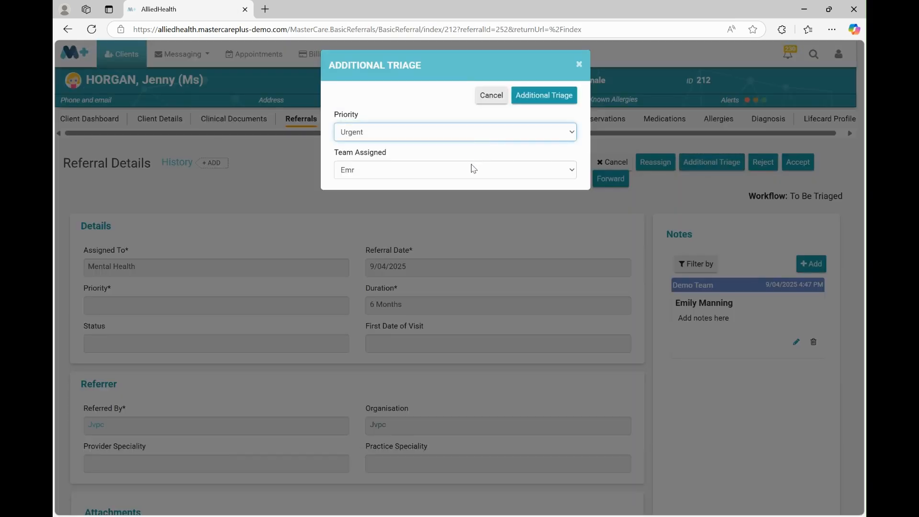
pyautogui.click(542, 99)
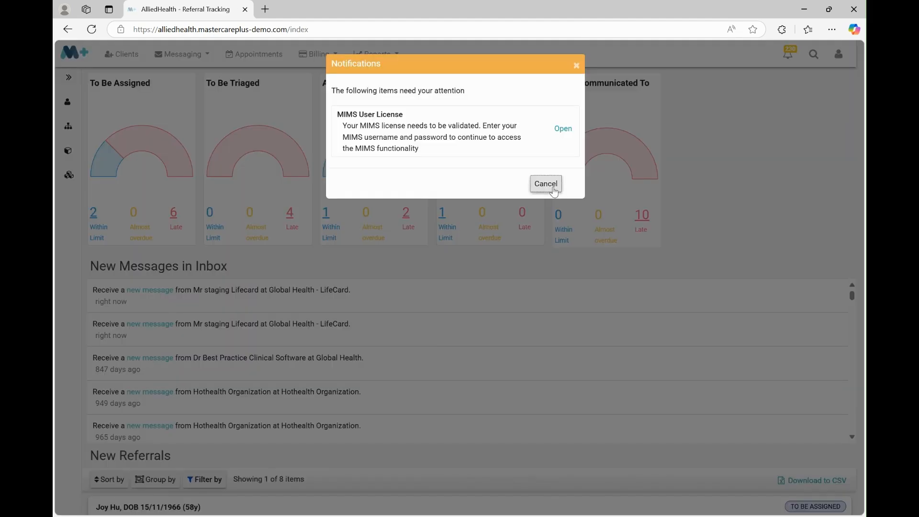
# Dismiss the licence notification and open the within-limit referral under Additional Triage from the tracking dashboard
pyautogui.click(554, 185)
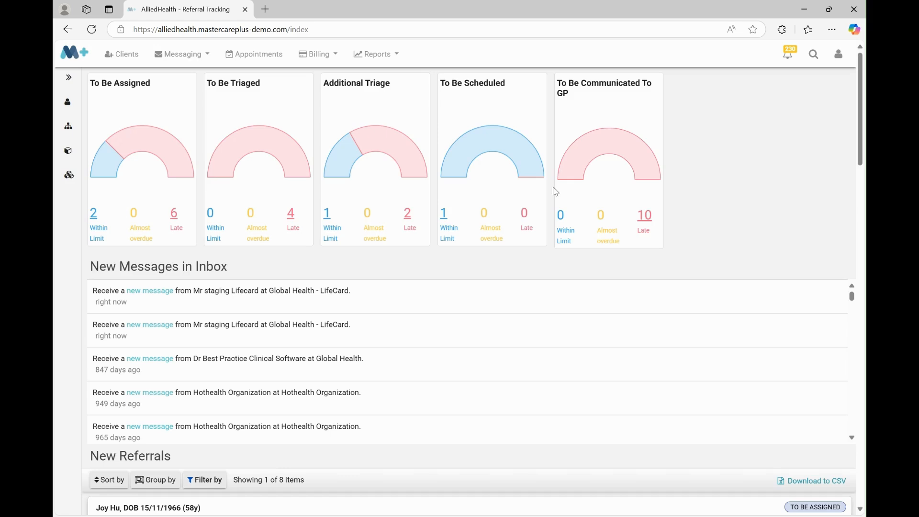
pyautogui.click(330, 232)
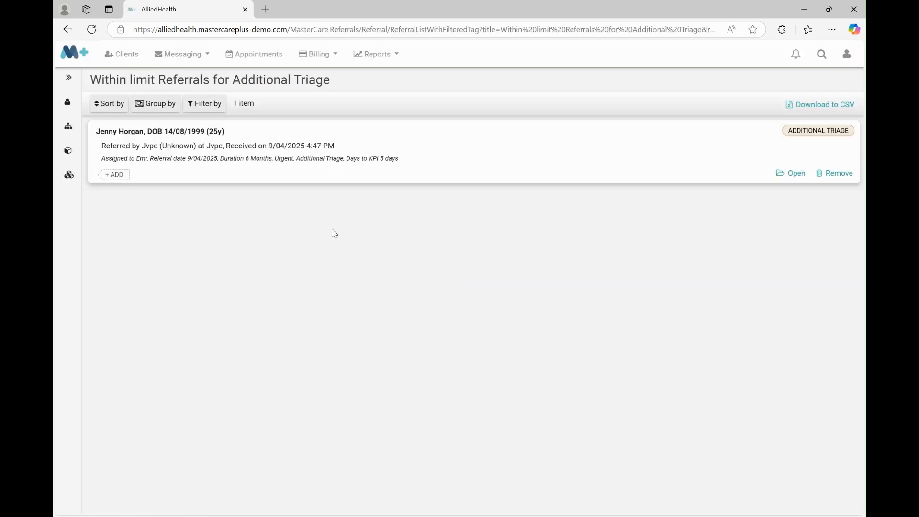
pyautogui.click(785, 175)
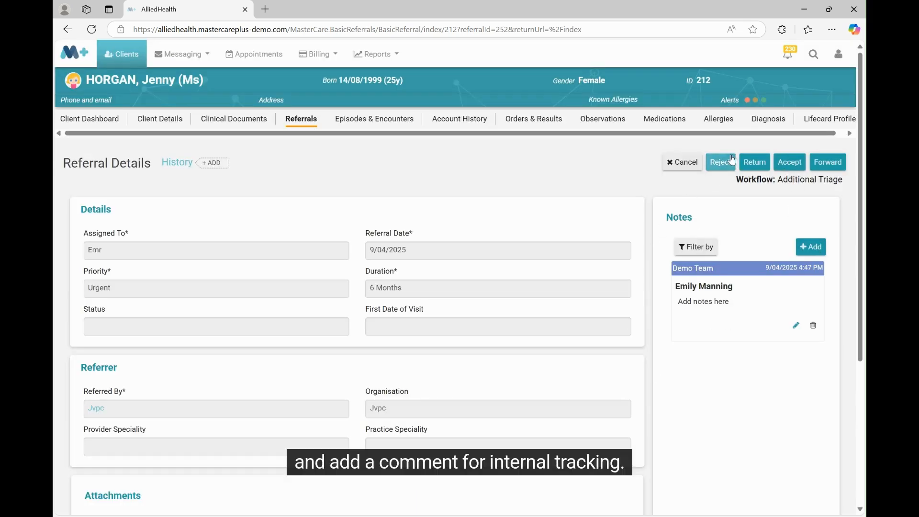
# Accept the referral with priority Urgent and the guidance note "Urgent. Schedule immediately"
pyautogui.click(787, 164)
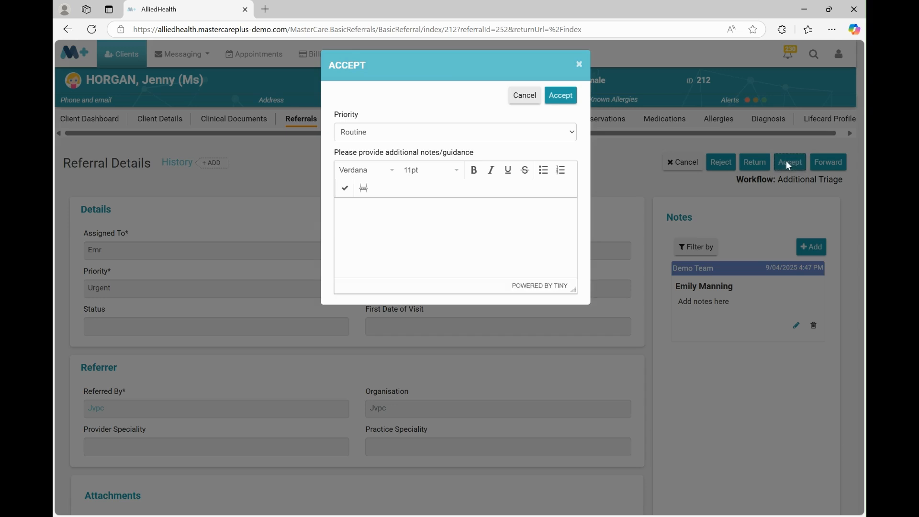
pyautogui.click(449, 139)
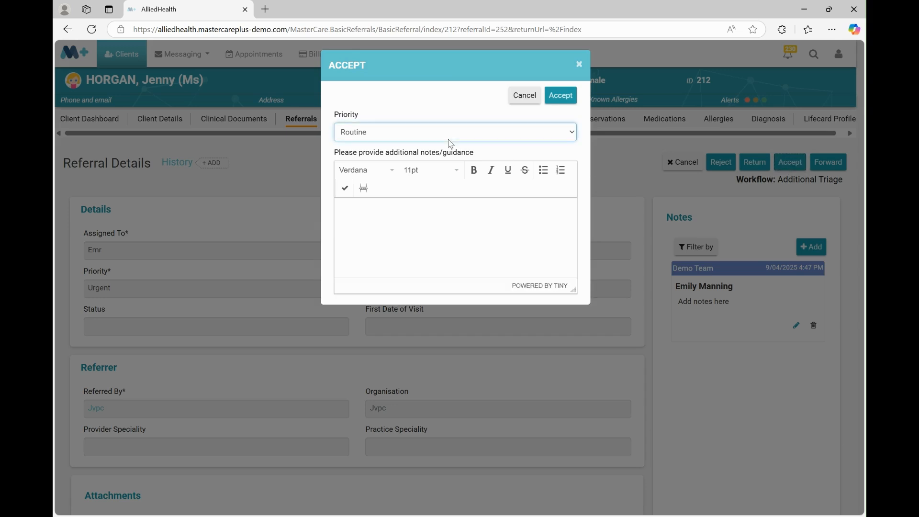
pyautogui.click(440, 167)
pyautogui.click(387, 219)
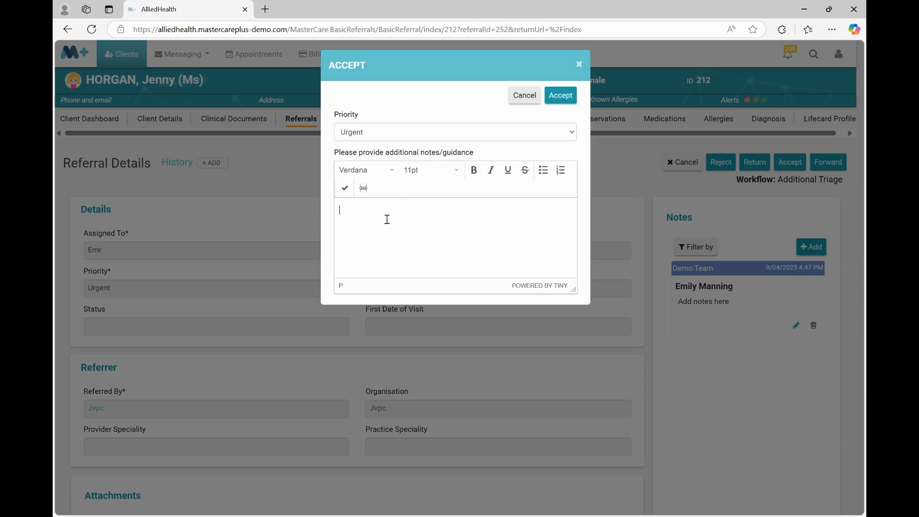
pyautogui.write('UUrgent. S')
pyautogui.moveTo(339, 210); pyautogui.dragTo(355, 211)
pyautogui.write('Urgent. Schedule immediat')
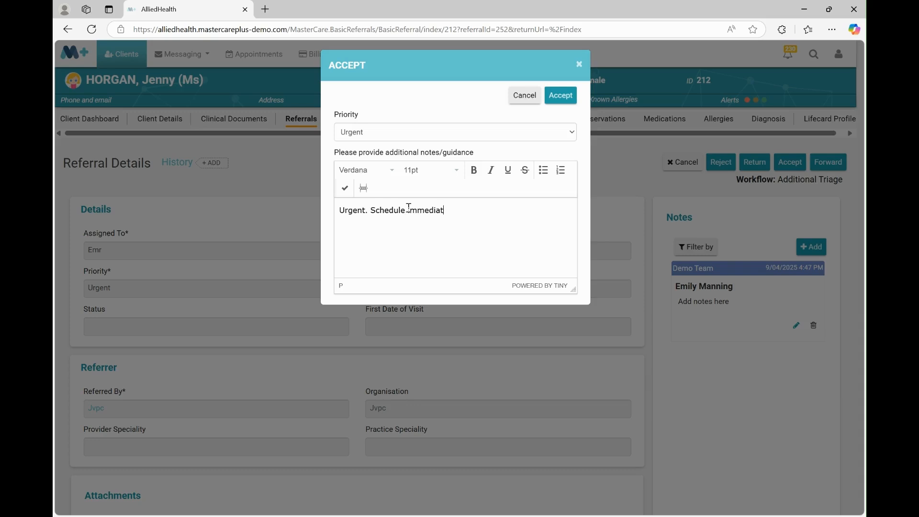
pyautogui.write('ely')
pyautogui.click(556, 98)
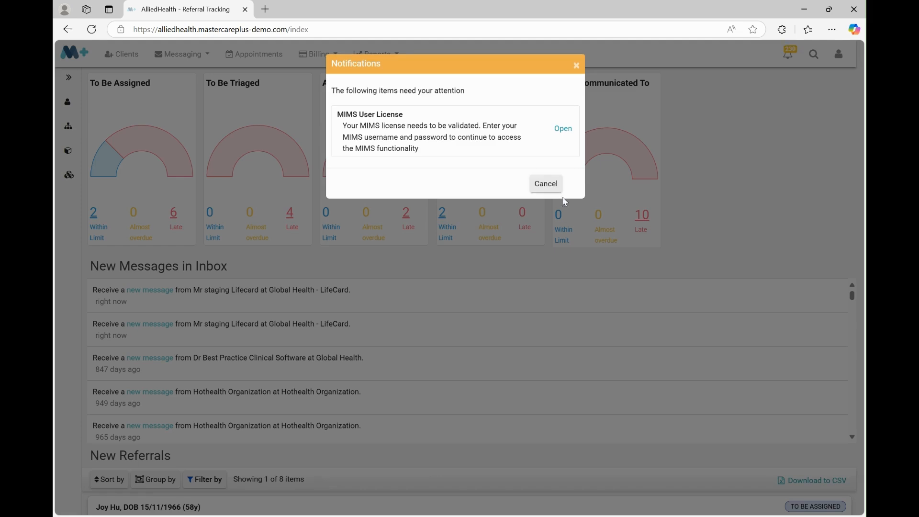
# Dismiss the licence notification and open the referral received on 9/04/2025 among the within-limit To Be Scheduled referrals
pyautogui.click(549, 186)
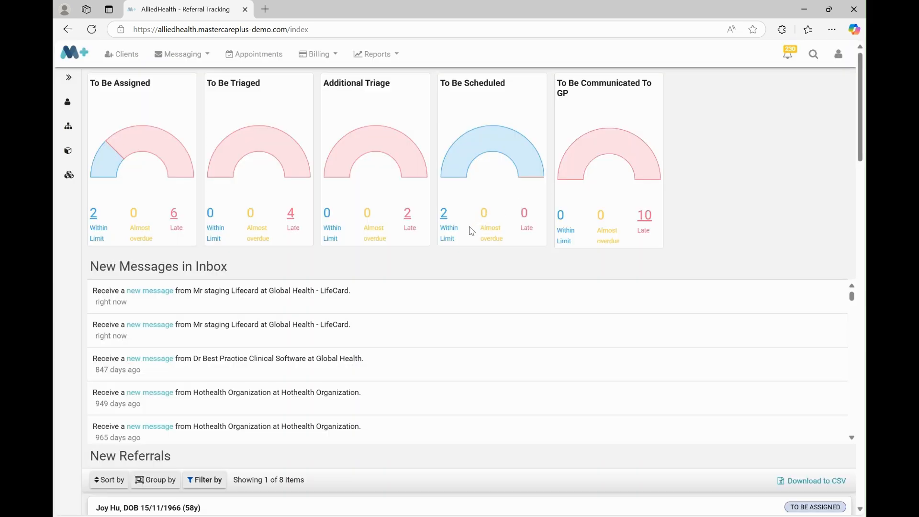
pyautogui.click(446, 229)
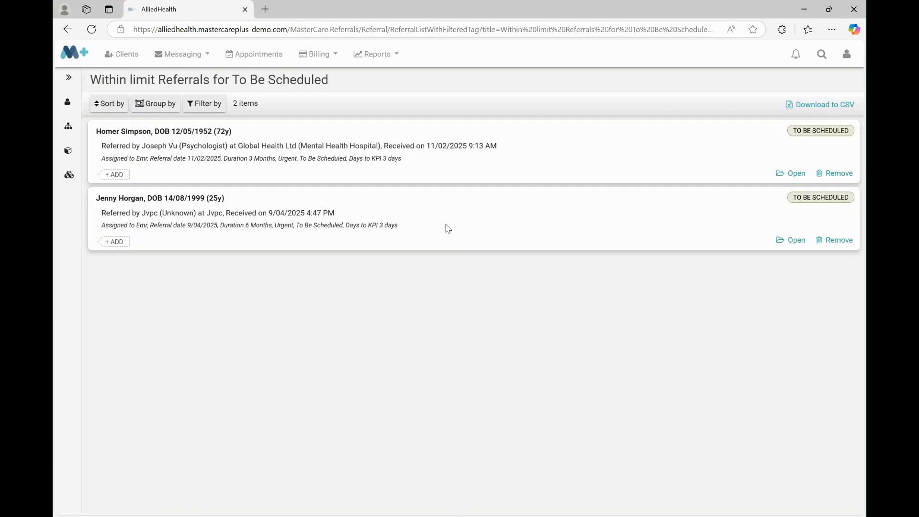
pyautogui.click(785, 246)
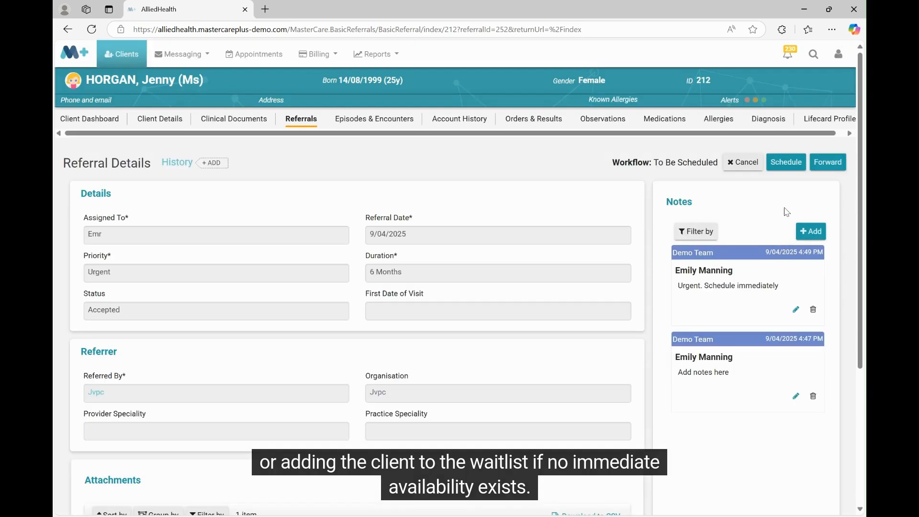
# Schedule the referral with client notified date and first date of visit 9/04/2025, choosing a client notification method
pyautogui.click(787, 165)
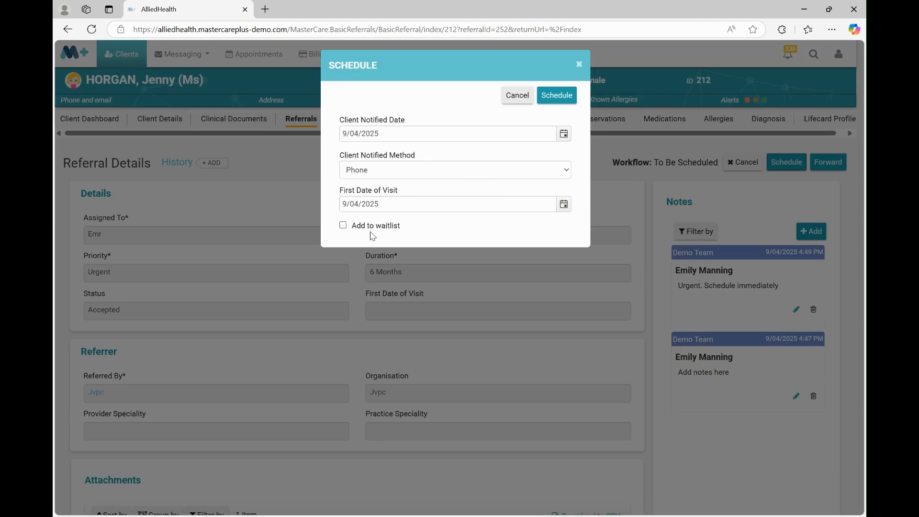
pyautogui.click(361, 178)
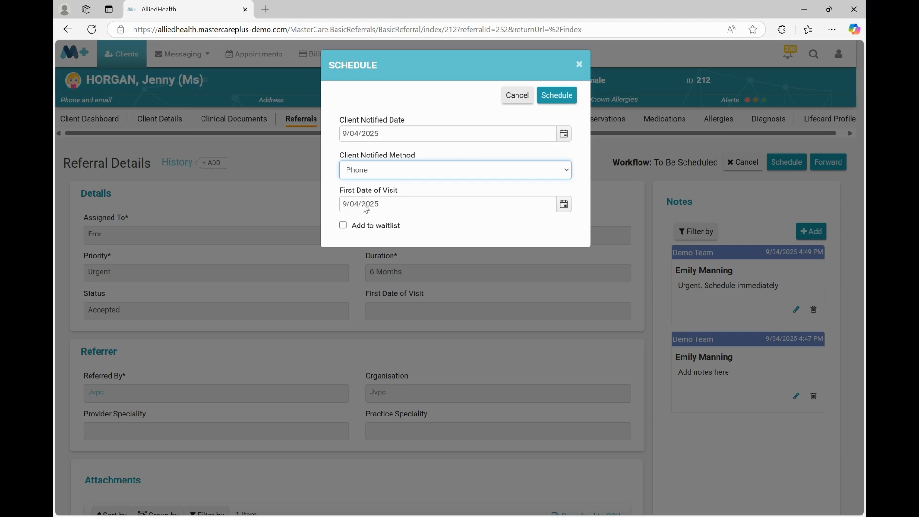
pyautogui.press('Down')
pyautogui.click(556, 96)
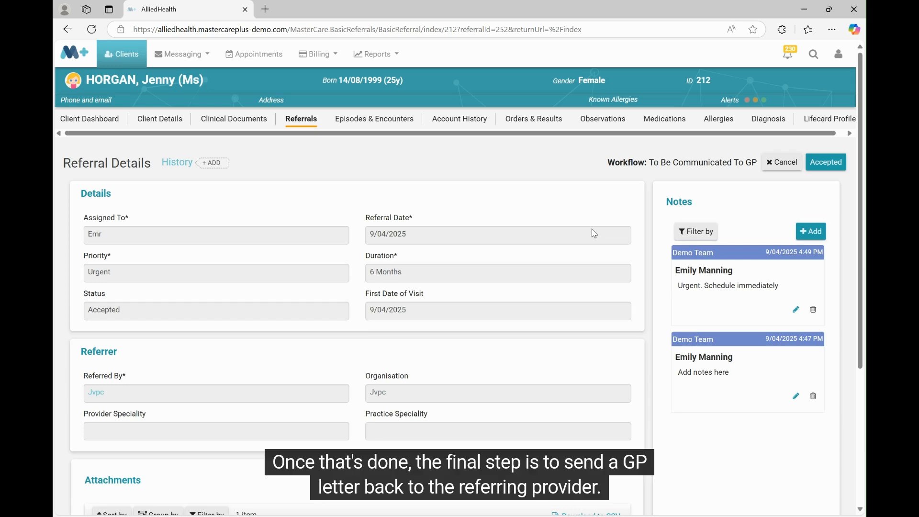
# Submit the acceptance letter to the referring provider using the "Acceptance of Referral - Waitlist" template and the title "xxx"
pyautogui.moveTo(860, 139)
pyautogui.mouseDown()
pyautogui.moveTo(864, 299)
pyautogui.moveTo(865, 134)
pyautogui.mouseUp()
pyautogui.click(825, 161)
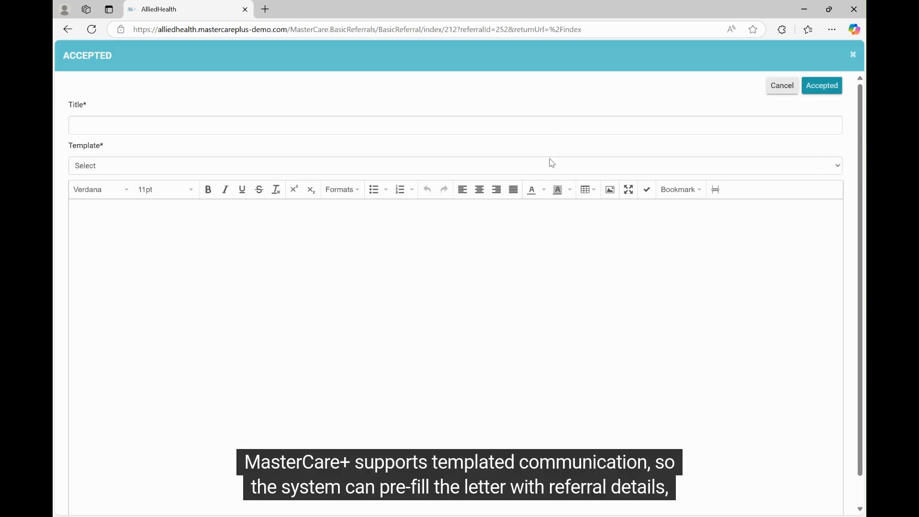
pyautogui.click(552, 163)
pyautogui.click(523, 202)
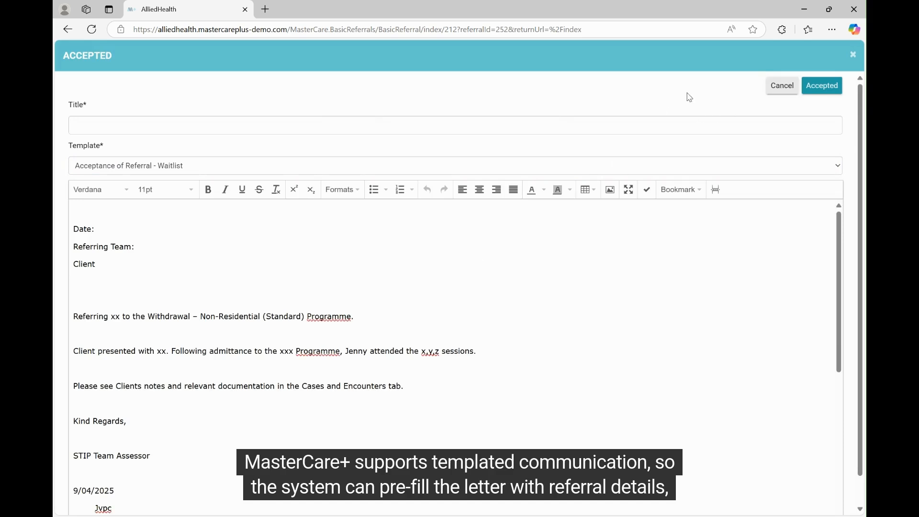
pyautogui.click(725, 131)
pyautogui.write('xxx')
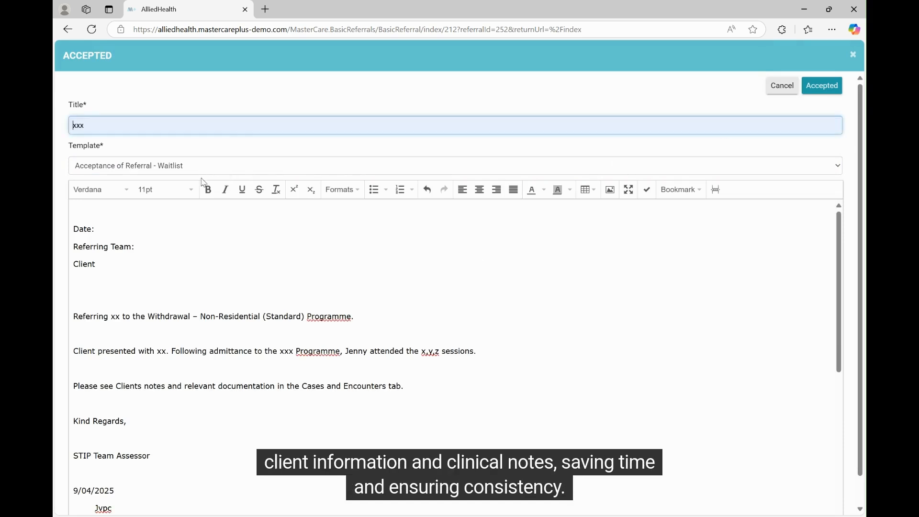
pyautogui.click(824, 86)
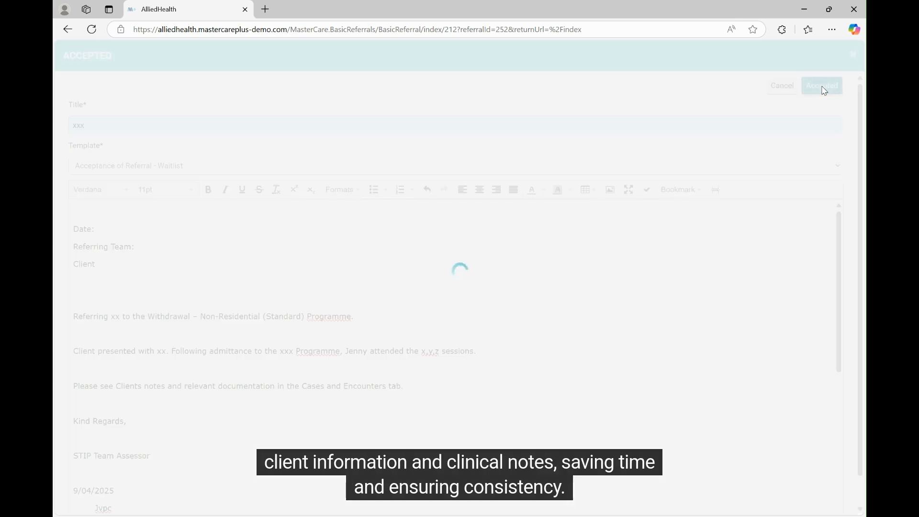